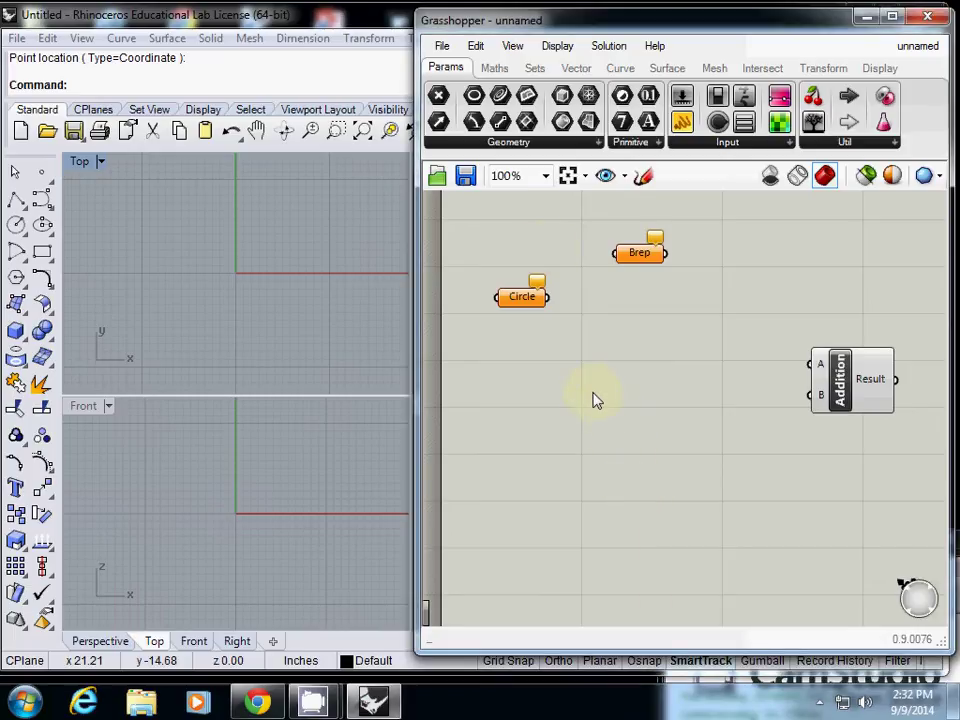
- Choose the Point parameter from the Params tab's Geometry dropdown
{"action": "left_click", "coordinate": [658, 143]}
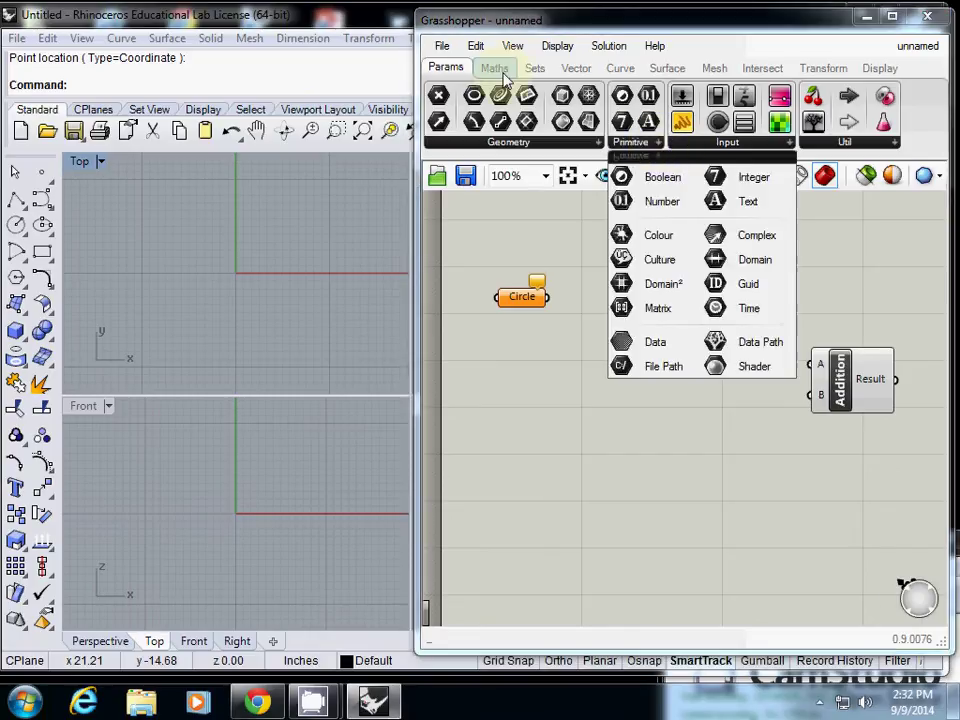
{"action": "left_click", "coordinate": [535, 70]}
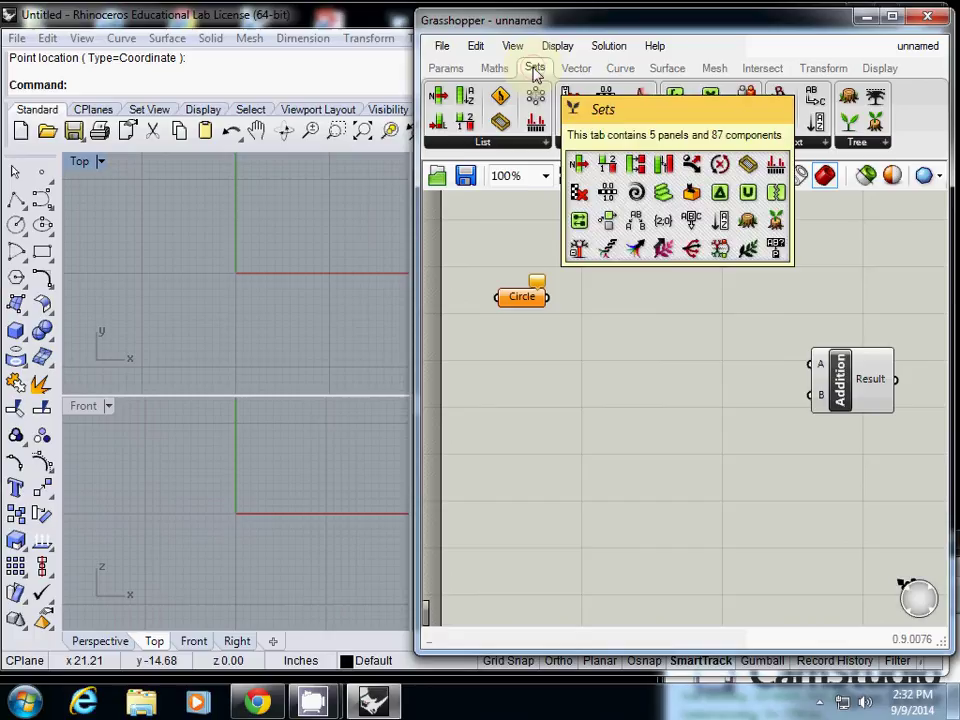
{"action": "left_click", "coordinate": [446, 68]}
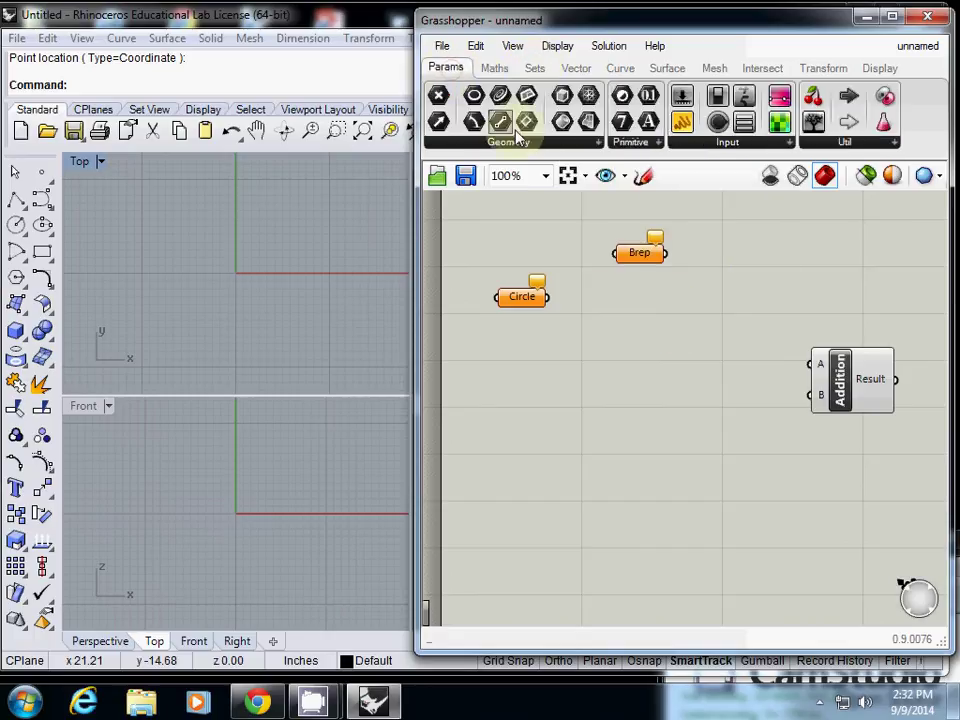
{"action": "left_click", "coordinate": [598, 142]}
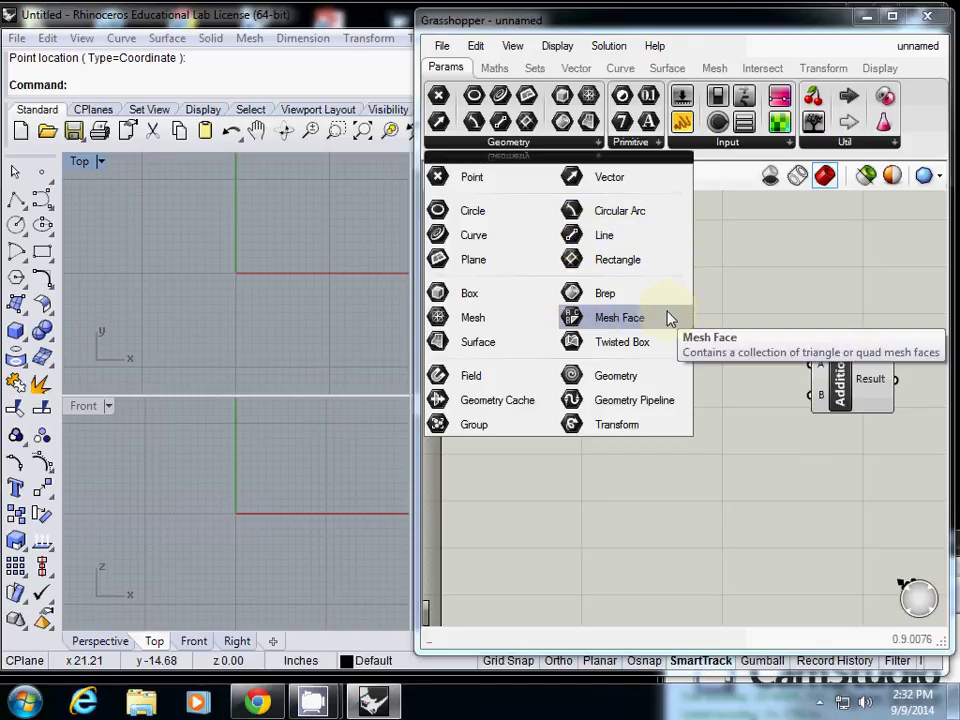
{"action": "left_click", "coordinate": [471, 178]}
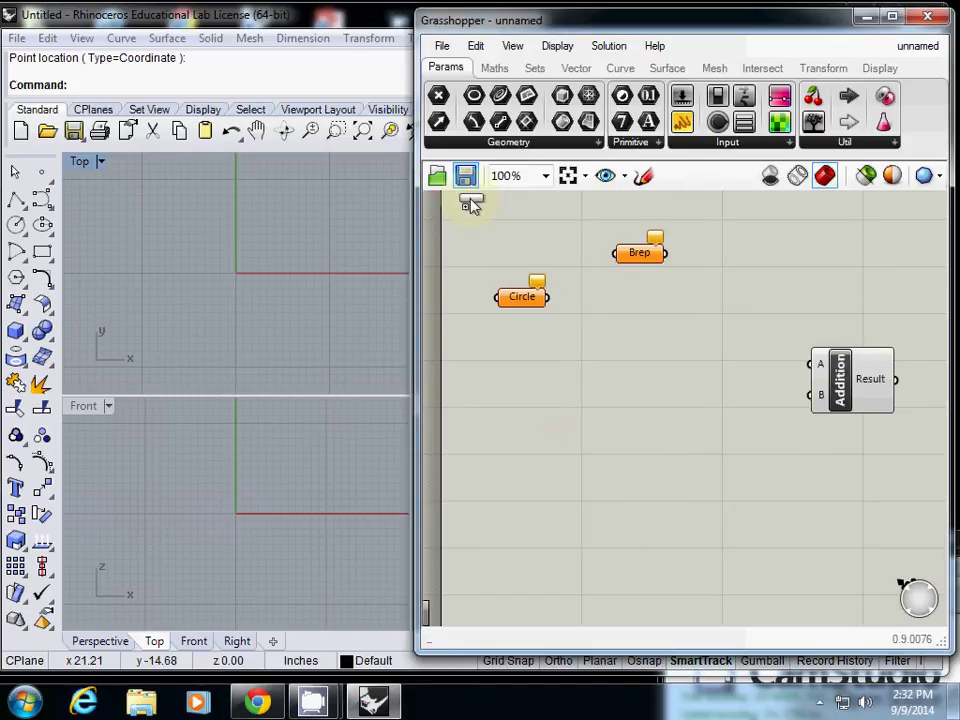
- Place the Point parameter and set it to one point picked in Rhino's Top view
{"action": "left_click", "coordinate": [553, 402]}
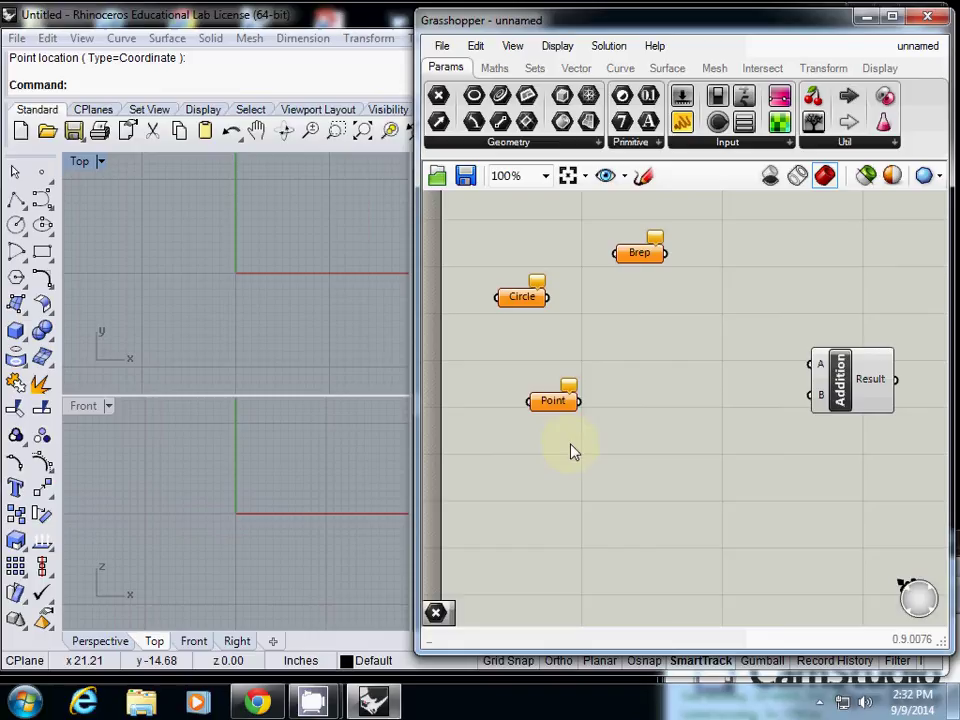
{"action": "right_click", "coordinate": [555, 402]}
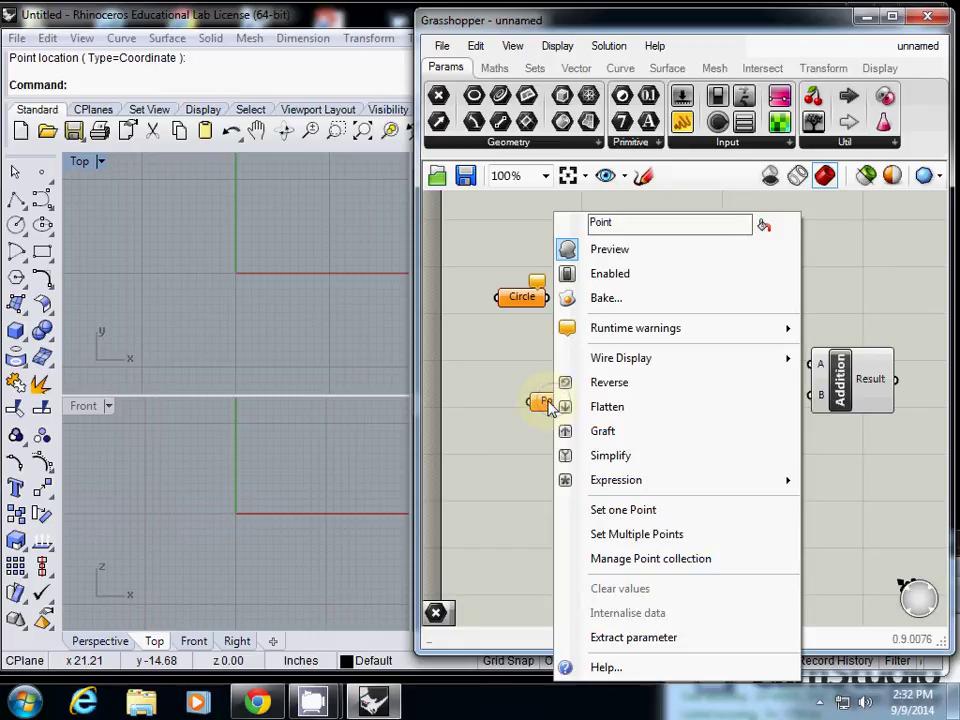
{"action": "left_click", "coordinate": [643, 510]}
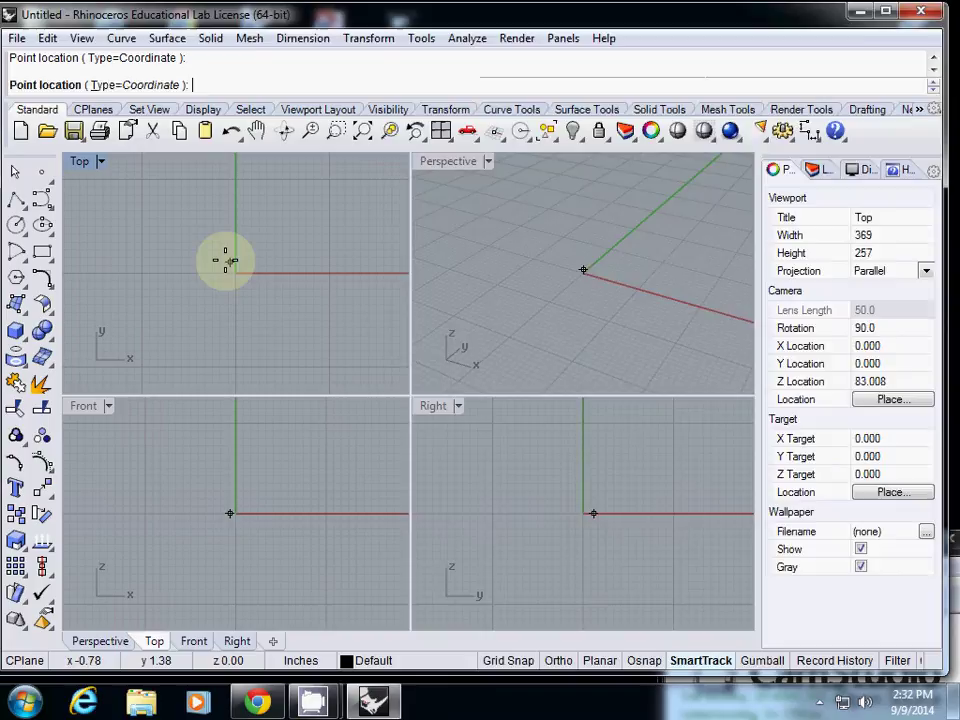
{"action": "left_click", "coordinate": [221, 258]}
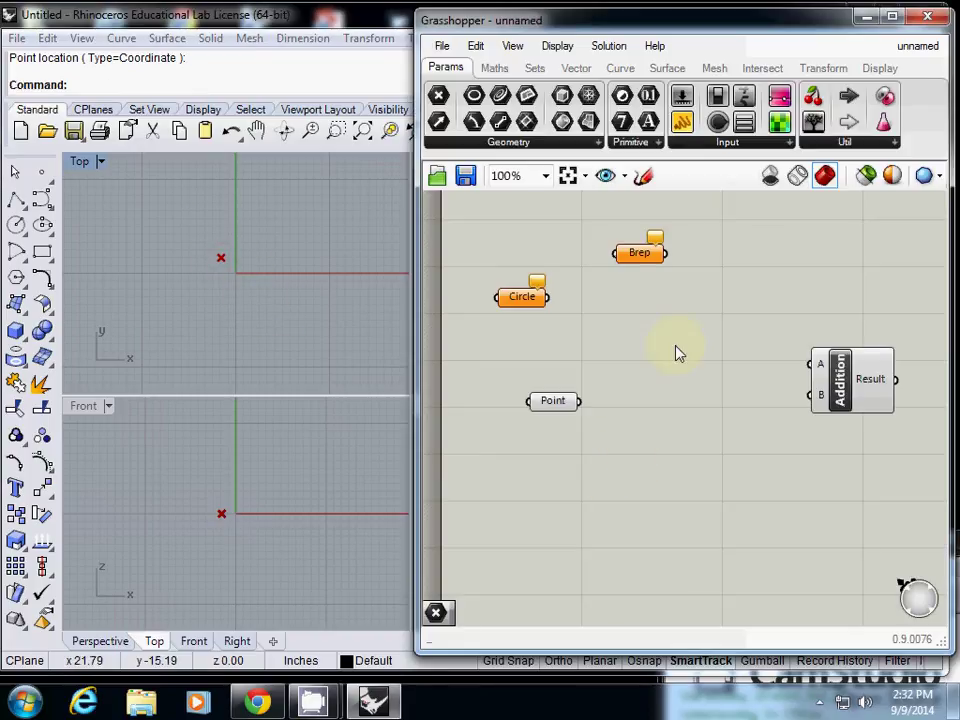
- Add a Panel, wire the Point output into it, and enlarge it to fit the coordinates
{"action": "mouse_move", "coordinate": [682, 122]}
{"action": "left_mouse_down"}
{"action": "mouse_move", "coordinate": [676, 396]}
{"action": "mouse_move", "coordinate": [688, 386]}
{"action": "left_mouse_up"}
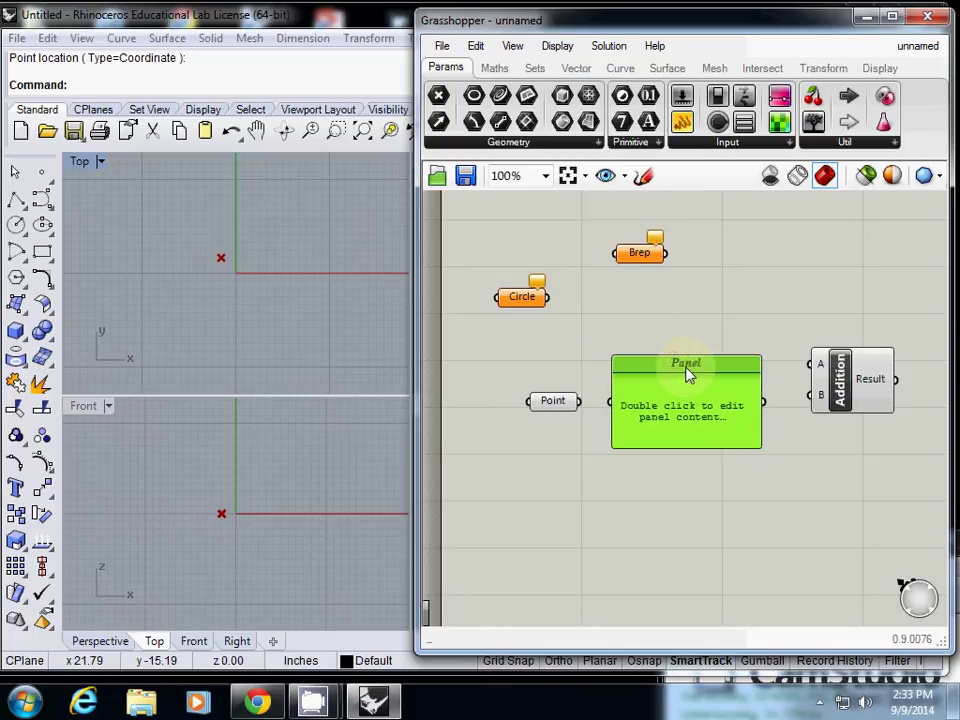
{"action": "left_click_drag", "start_coordinate": [579, 402], "coordinate": [614, 404]}
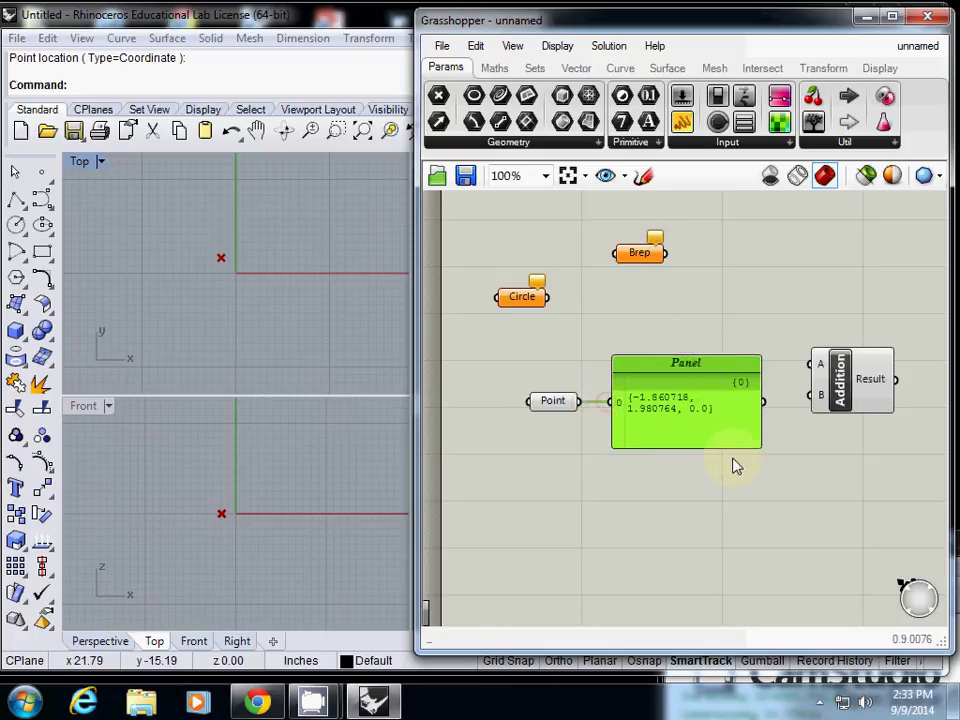
{"action": "left_click_drag", "start_coordinate": [760, 450], "coordinate": [865, 497]}
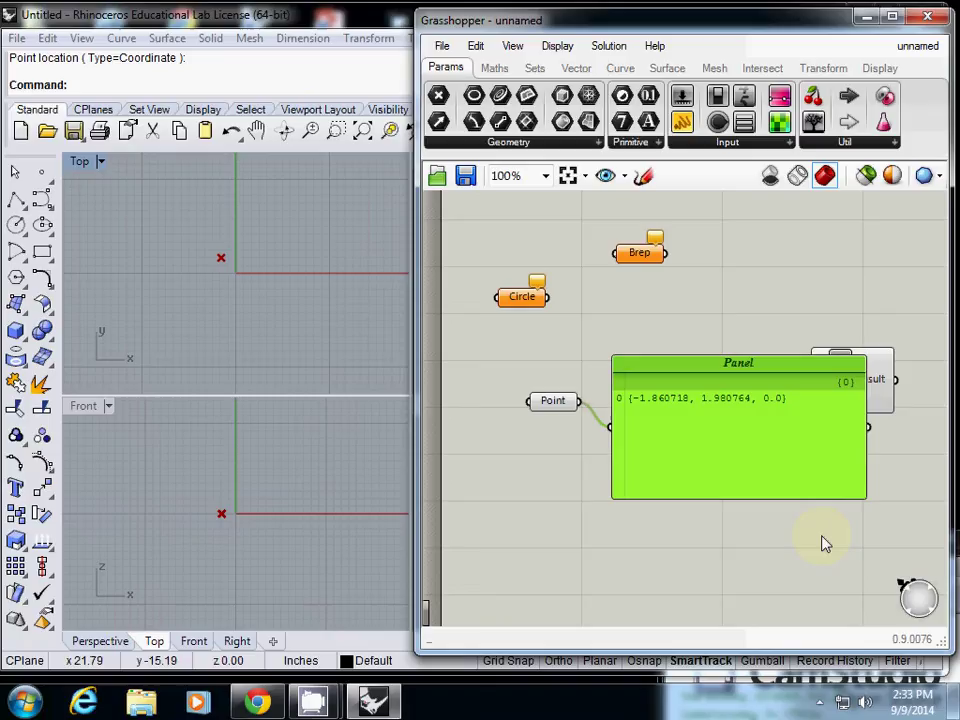
- Move the Point parameter down-left and set it to ten points picked in Rhino's Top view
{"action": "left_click_drag", "start_coordinate": [557, 408], "coordinate": [512, 436]}
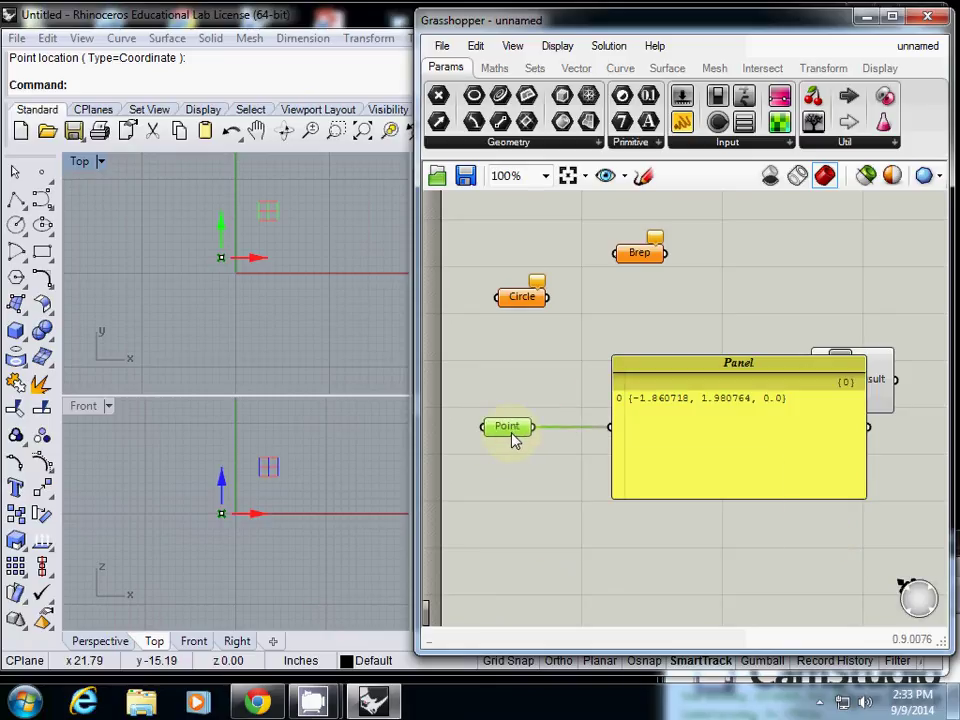
{"action": "right_click", "coordinate": [512, 438]}
{"action": "left_click", "coordinate": [576, 533]}
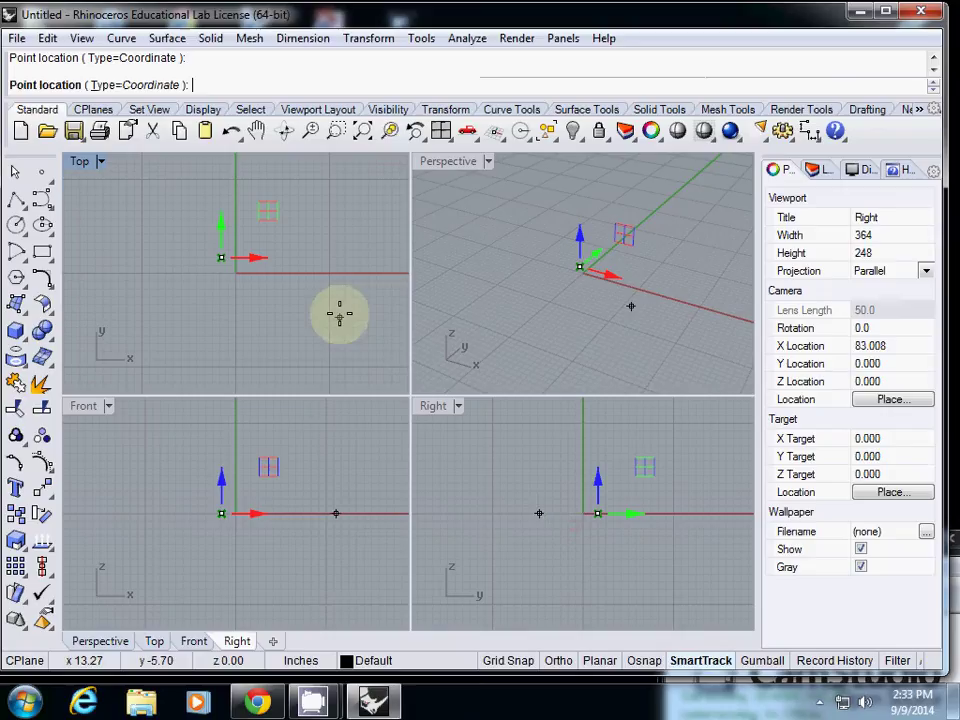
{"action": "left_click", "coordinate": [342, 260]}
{"action": "left_click", "coordinate": [279, 313]}
{"action": "left_click", "coordinate": [198, 312]}
{"action": "left_click", "coordinate": [186, 237]}
{"action": "left_click", "coordinate": [210, 207]}
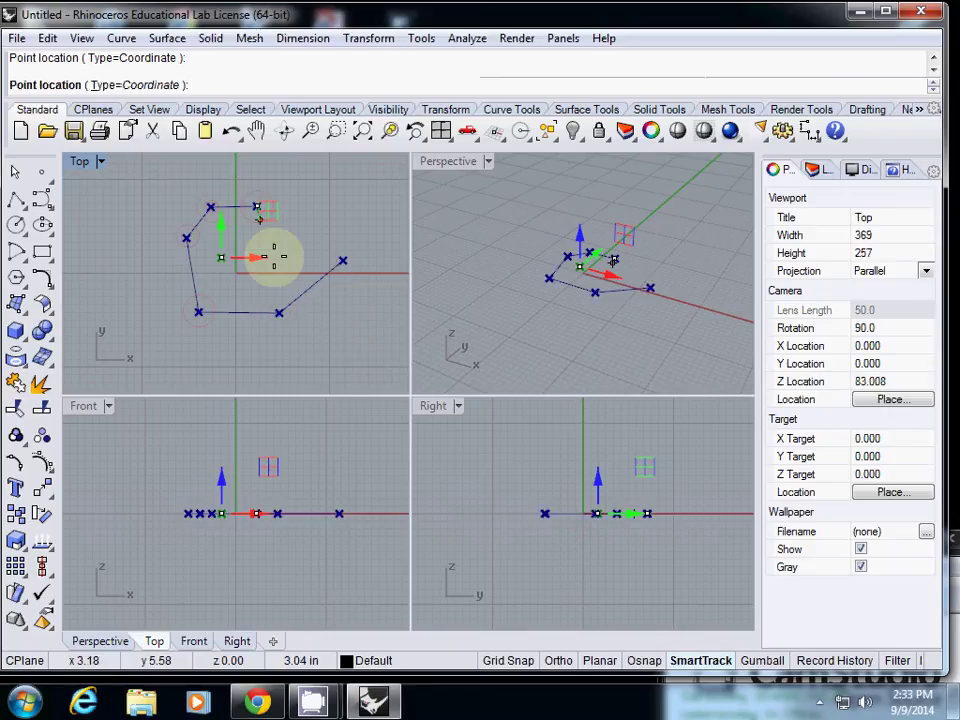
{"action": "left_click", "coordinate": [257, 206]}
{"action": "left_click", "coordinate": [283, 267]}
{"action": "left_click", "coordinate": [322, 233]}
{"action": "left_click", "coordinate": [330, 233]}
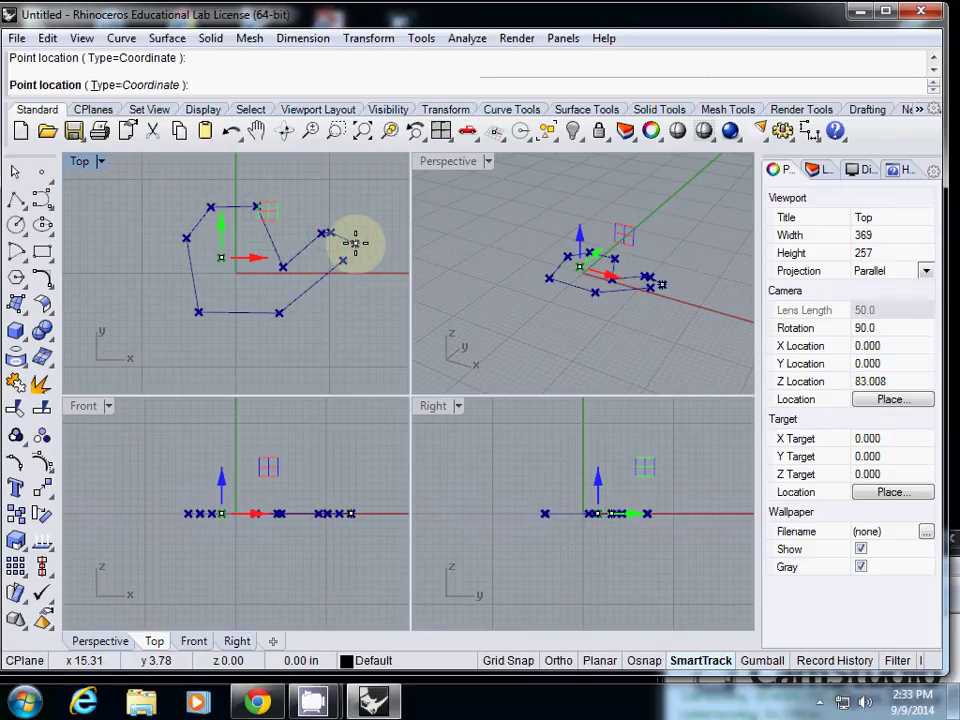
{"action": "key", "text": "Return"}
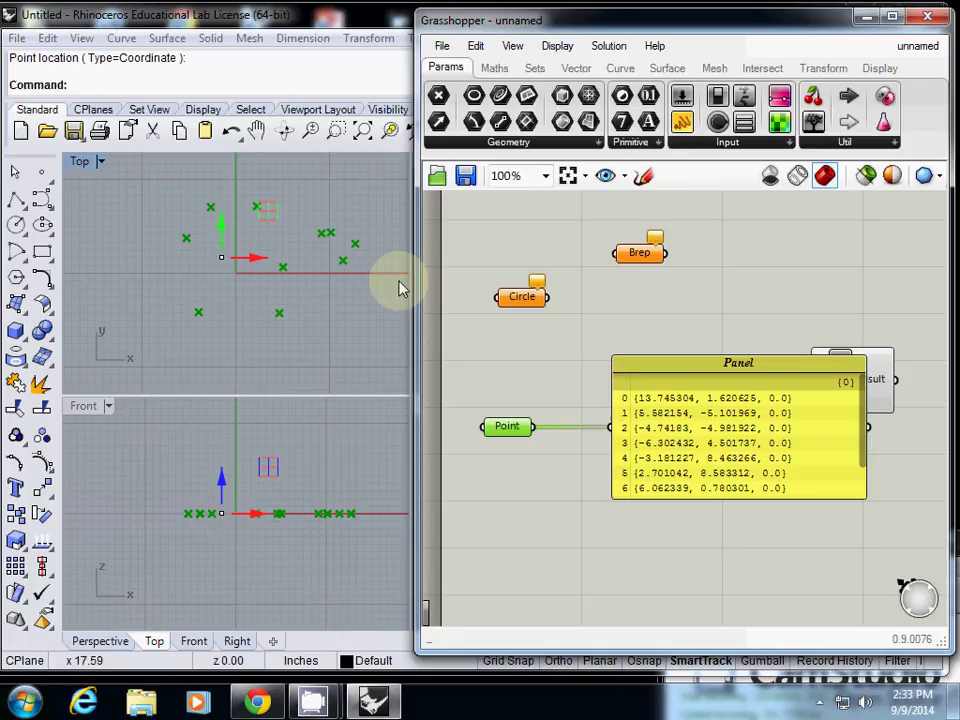
- Reposition the Panel and stretch it taller to show items 0 through 9
{"action": "left_click_drag", "start_coordinate": [621, 375], "coordinate": [600, 313]}
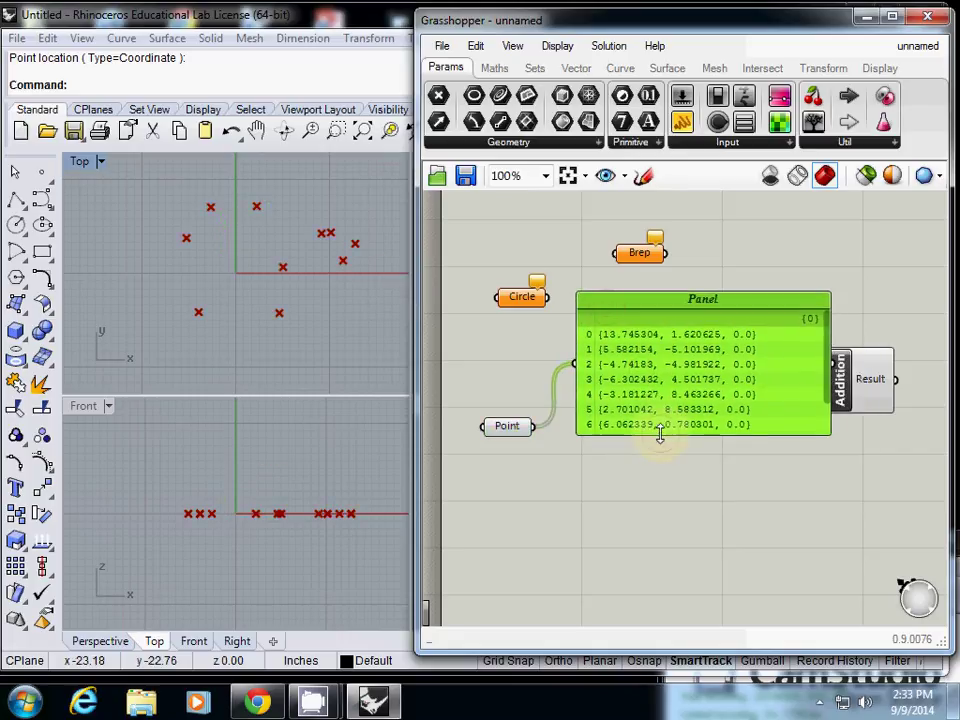
{"action": "left_click_drag", "start_coordinate": [661, 435], "coordinate": [662, 561]}
{"action": "left_click_drag", "start_coordinate": [643, 311], "coordinate": [652, 306]}
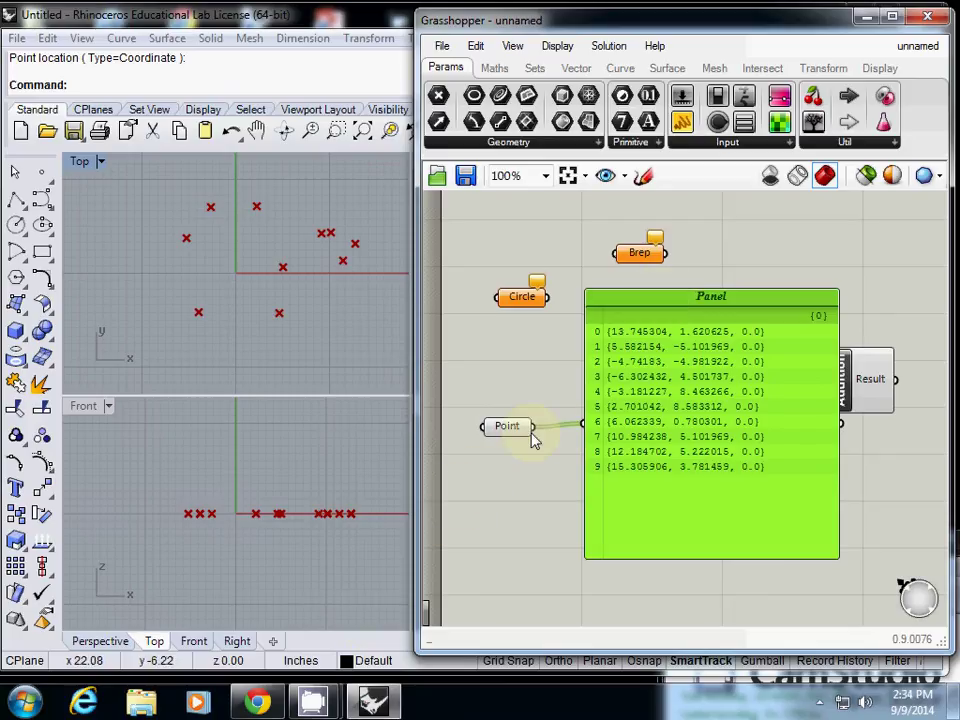
- Nudge the Point parameter left, disconnect the Panel, and draw a new wire toward it
{"action": "left_click_drag", "start_coordinate": [533, 441], "coordinate": [514, 437]}
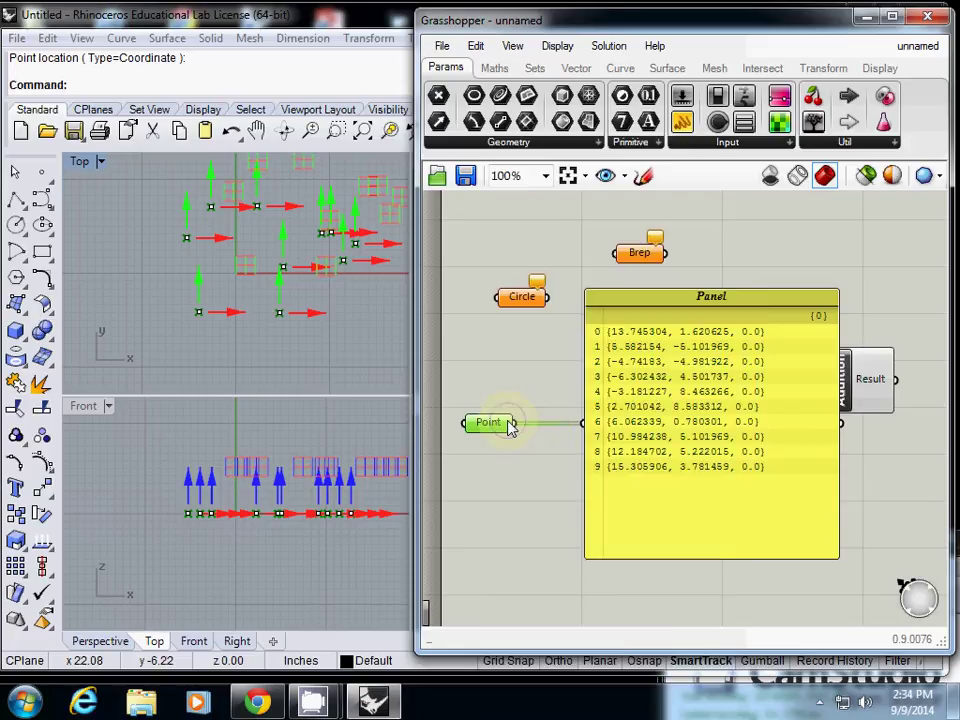
{"action": "right_click", "coordinate": [510, 425]}
{"action": "mouse_move", "coordinate": [572, 353]}
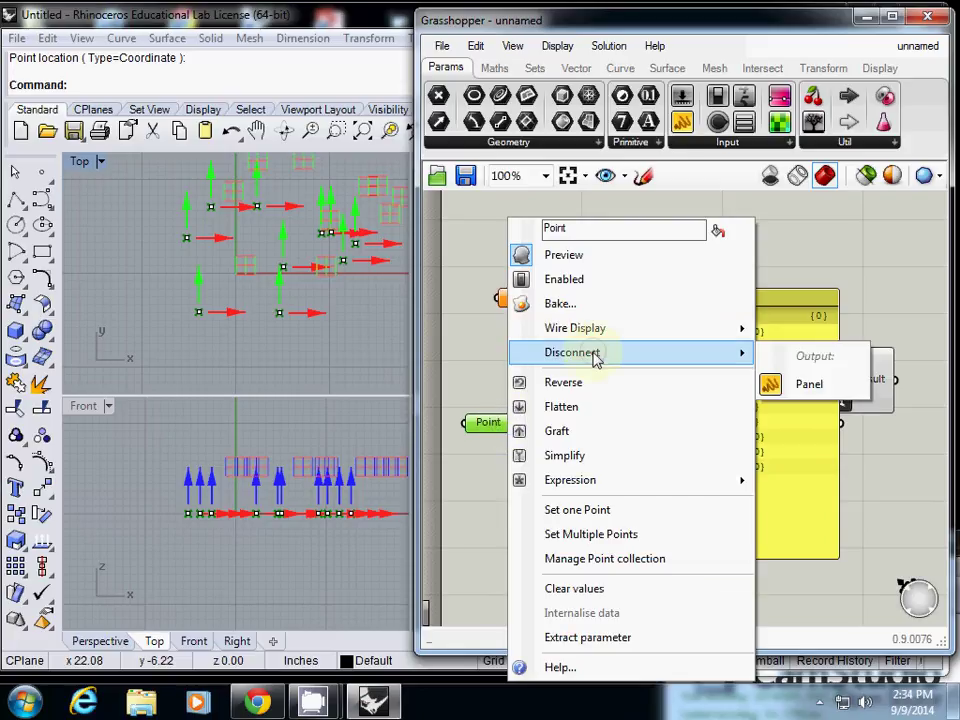
{"action": "left_click", "coordinate": [805, 384]}
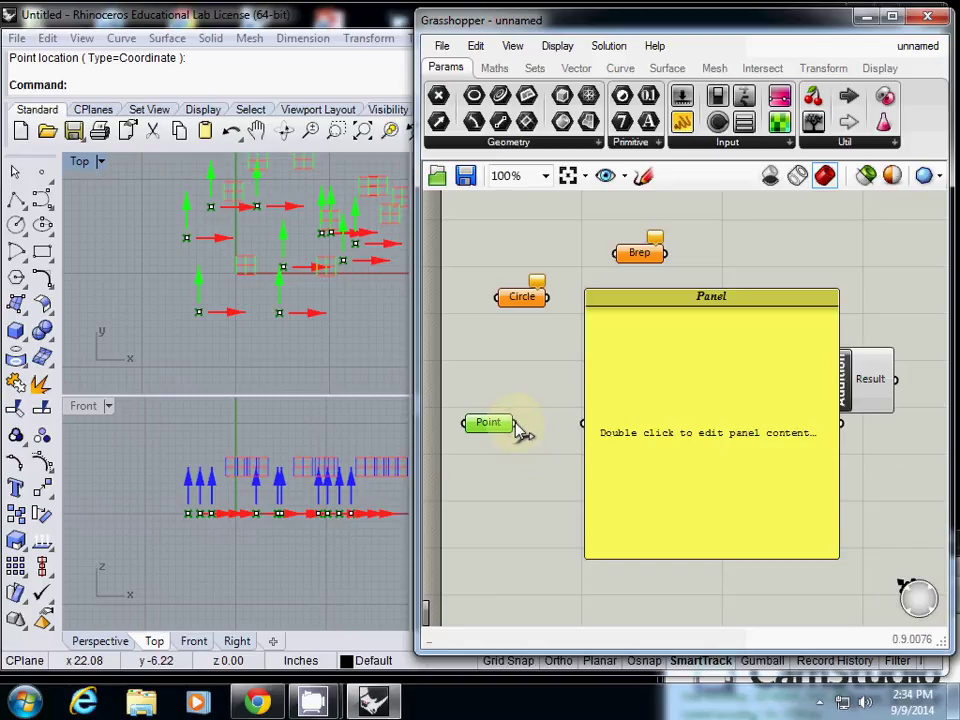
{"action": "left_click_drag", "start_coordinate": [517, 424], "coordinate": [580, 432]}
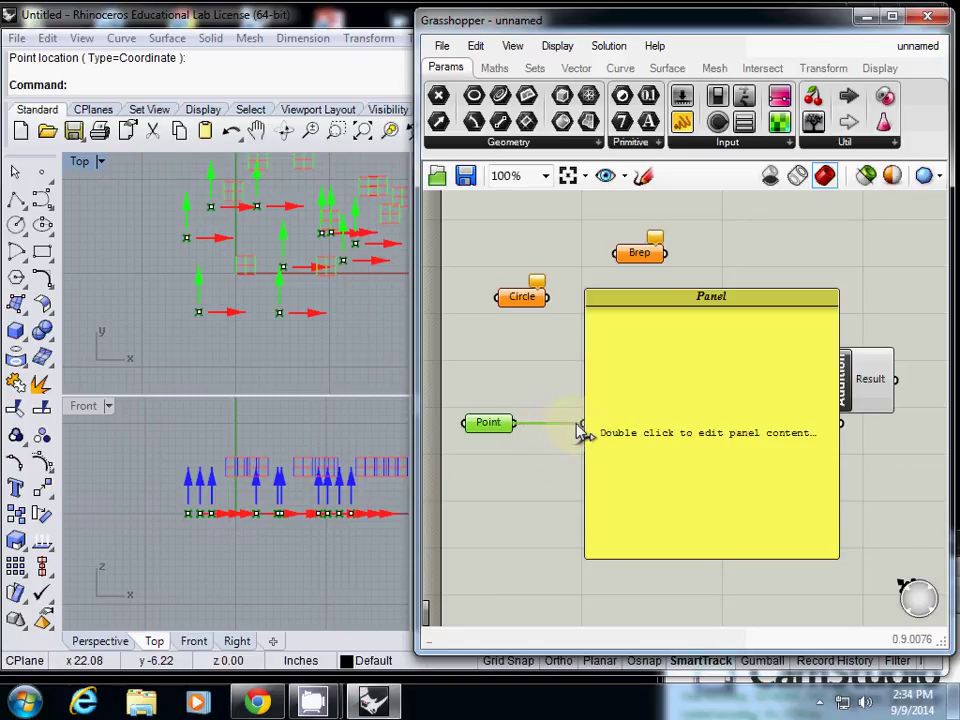